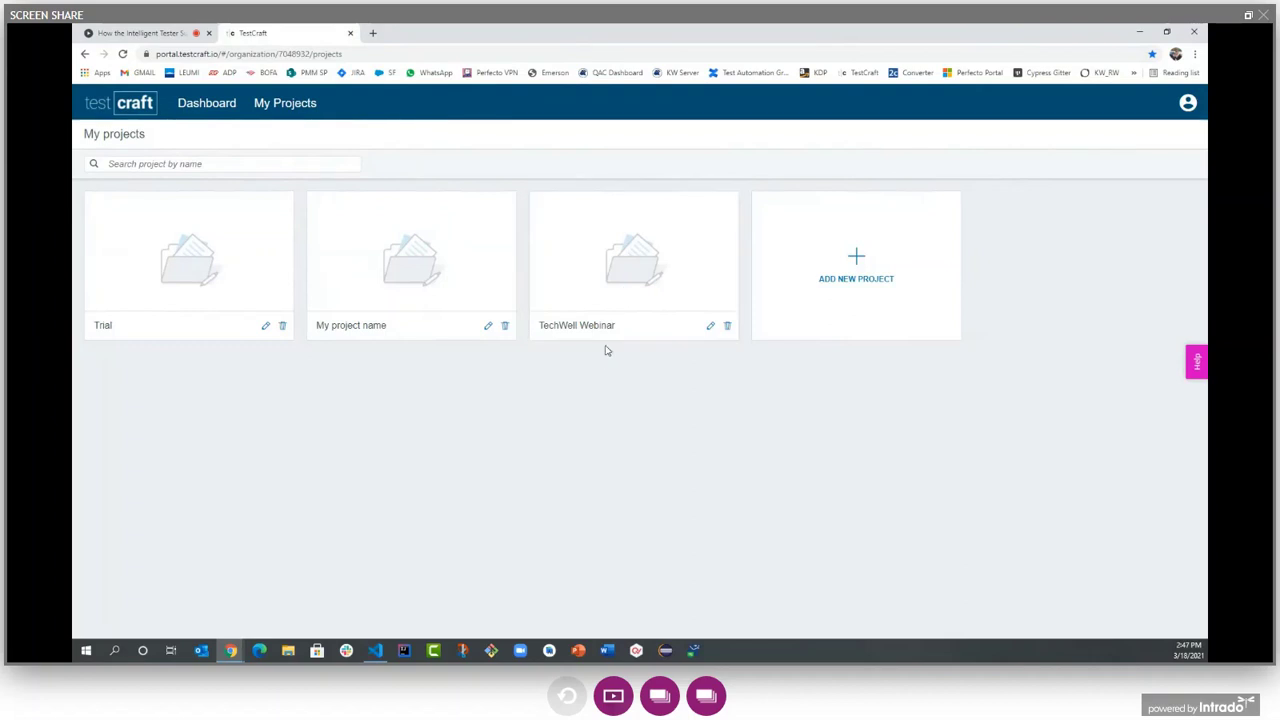
Run the Exploratory spec of the TechWell Webinar project on Chrome 1920x1080 with a breakpoint at the end of the test
{"action": "left_click", "coordinate": [644, 303]}
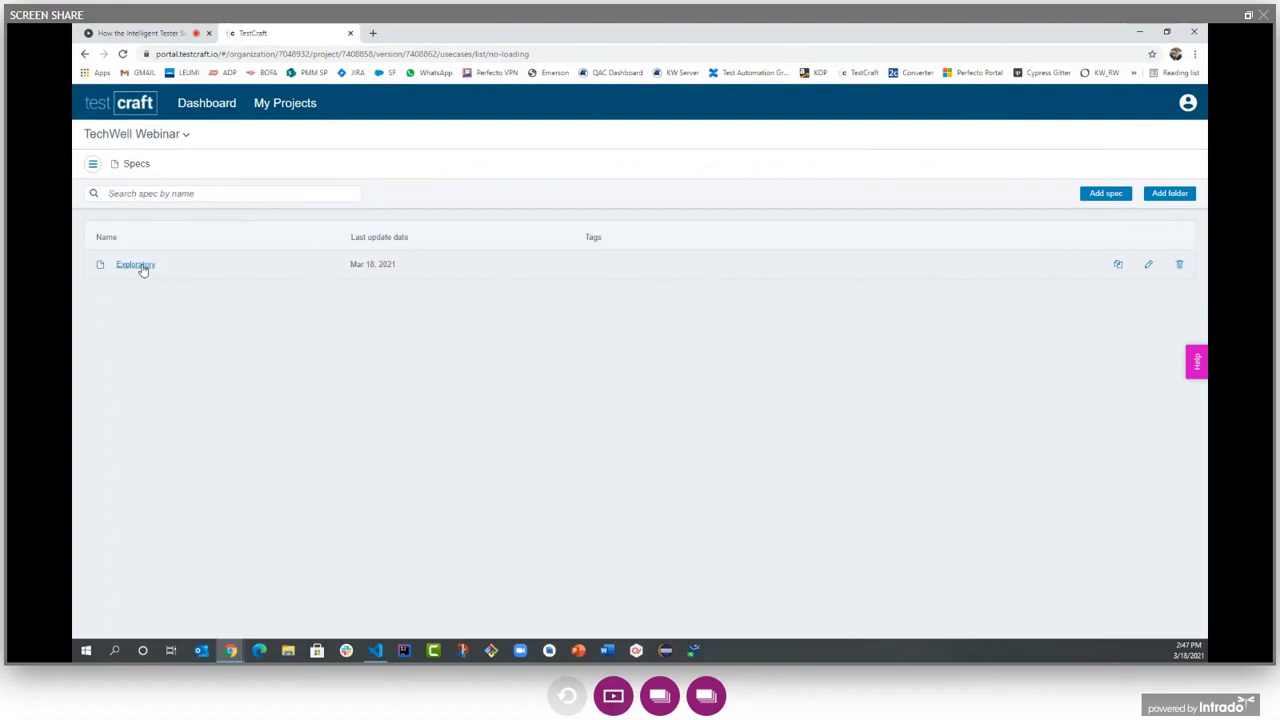
{"action": "left_click", "coordinate": [136, 265]}
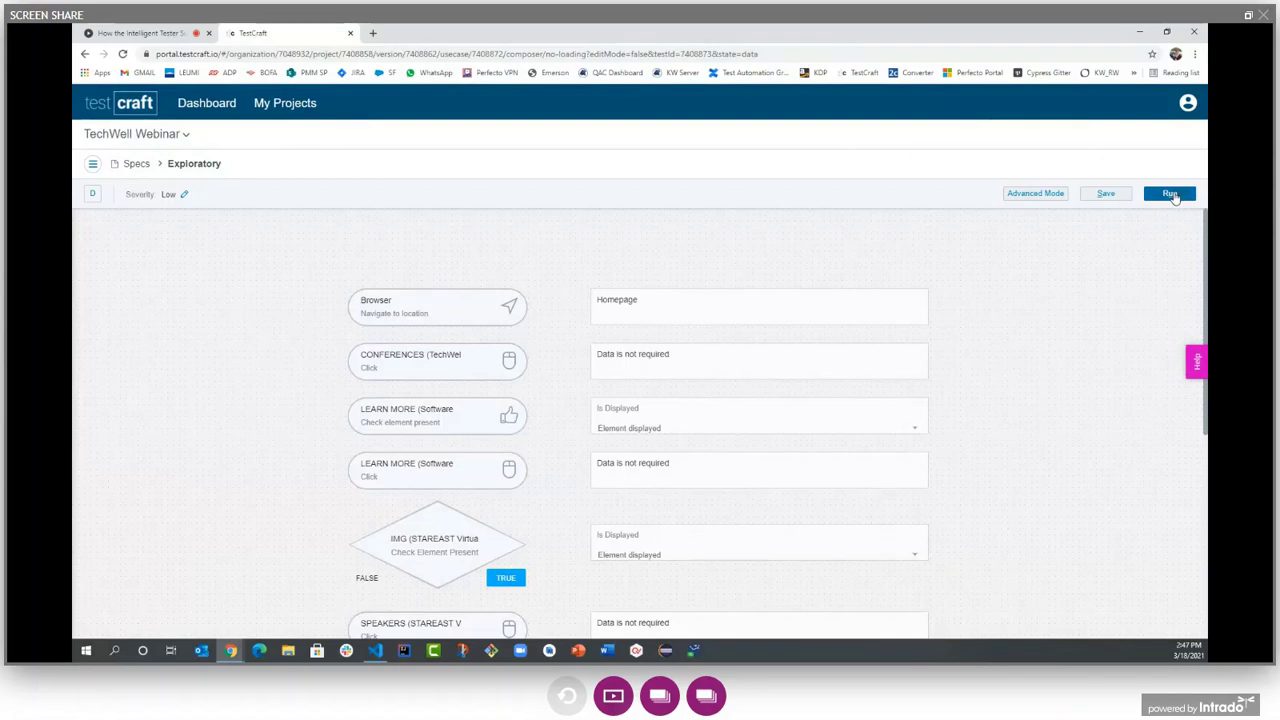
{"action": "left_click", "coordinate": [1172, 194]}
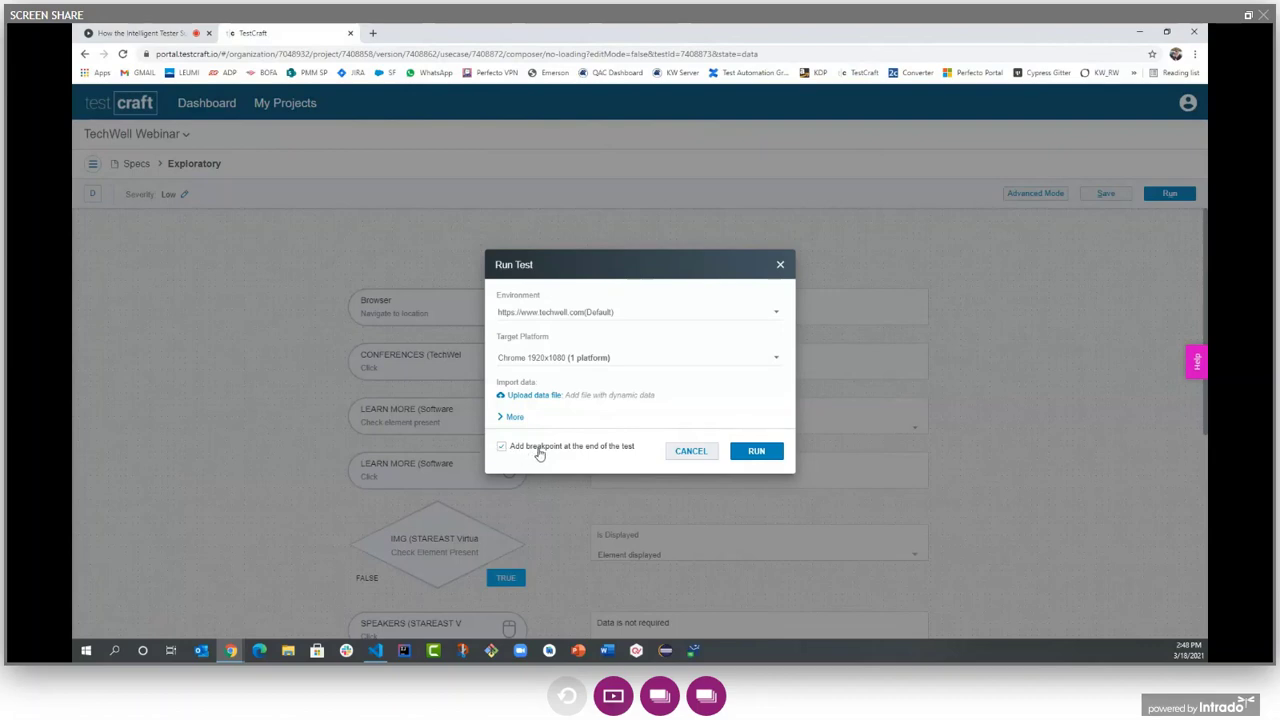
{"action": "left_click", "coordinate": [757, 451]}
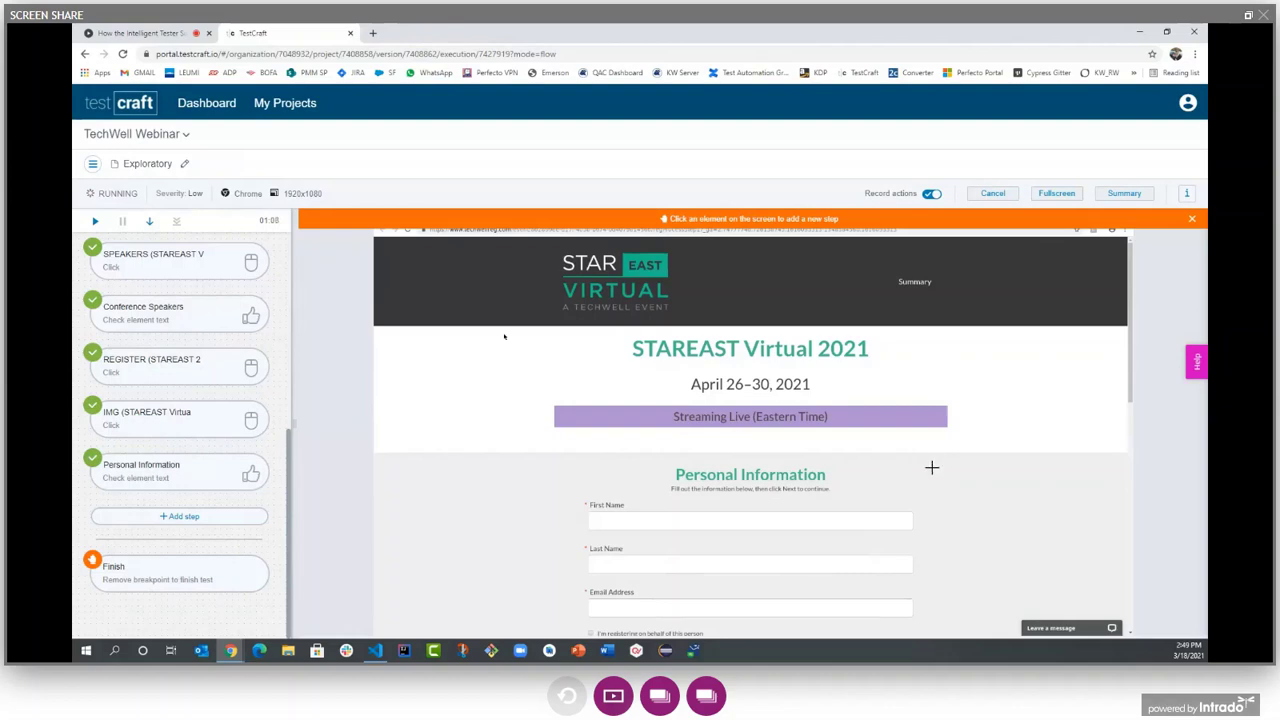
Add a click step on the registration page's Summary link and remove the Finish breakpoint to complete the test
{"action": "left_click", "coordinate": [913, 281]}
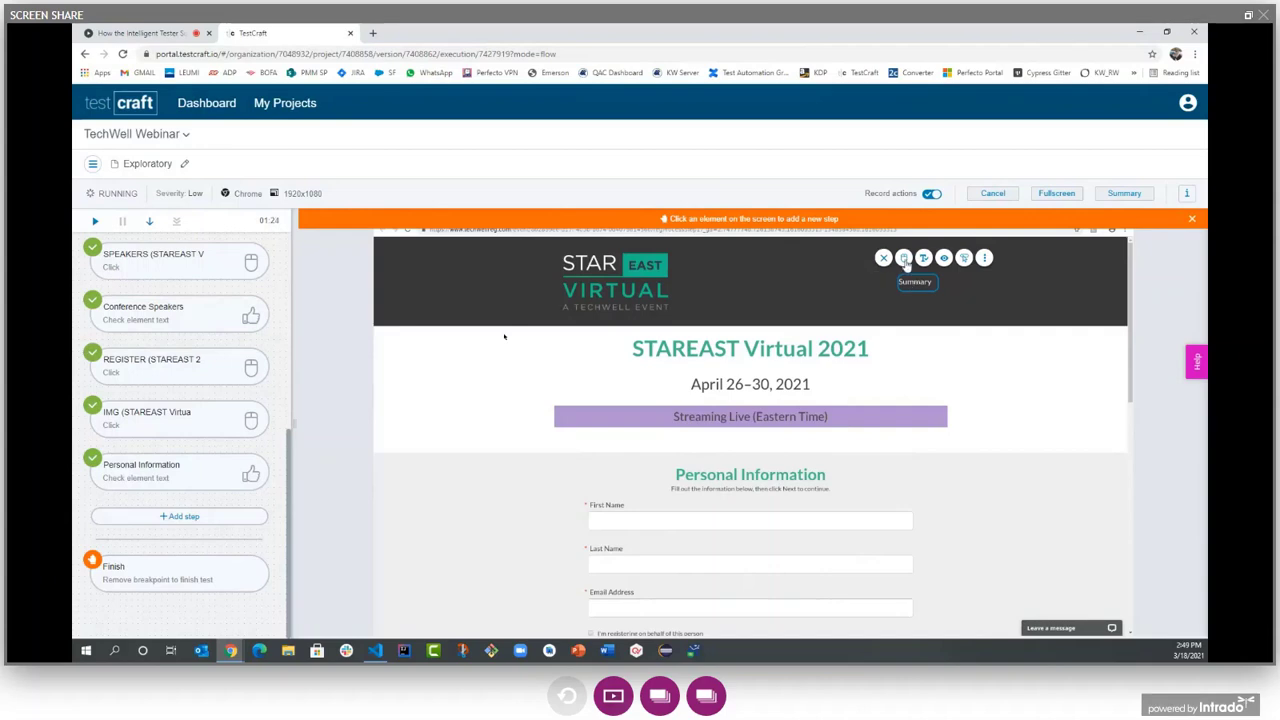
{"action": "left_click", "coordinate": [965, 259]}
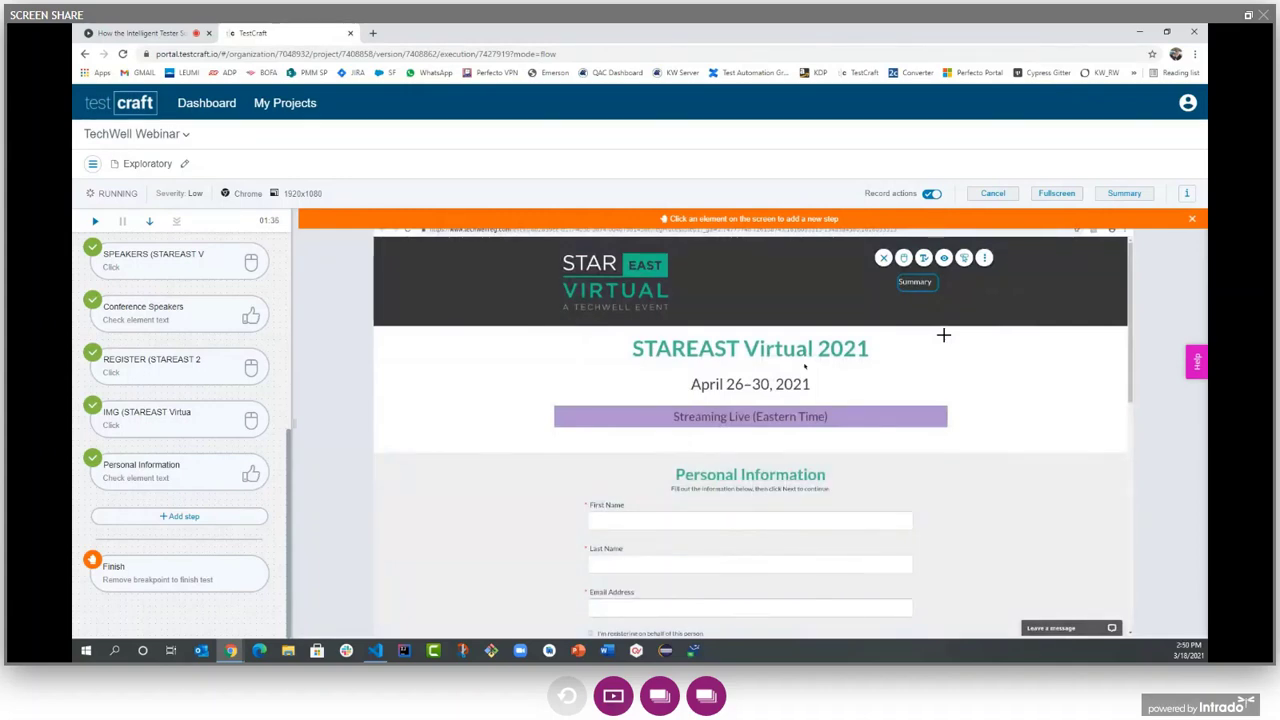
{"action": "left_click", "coordinate": [903, 259]}
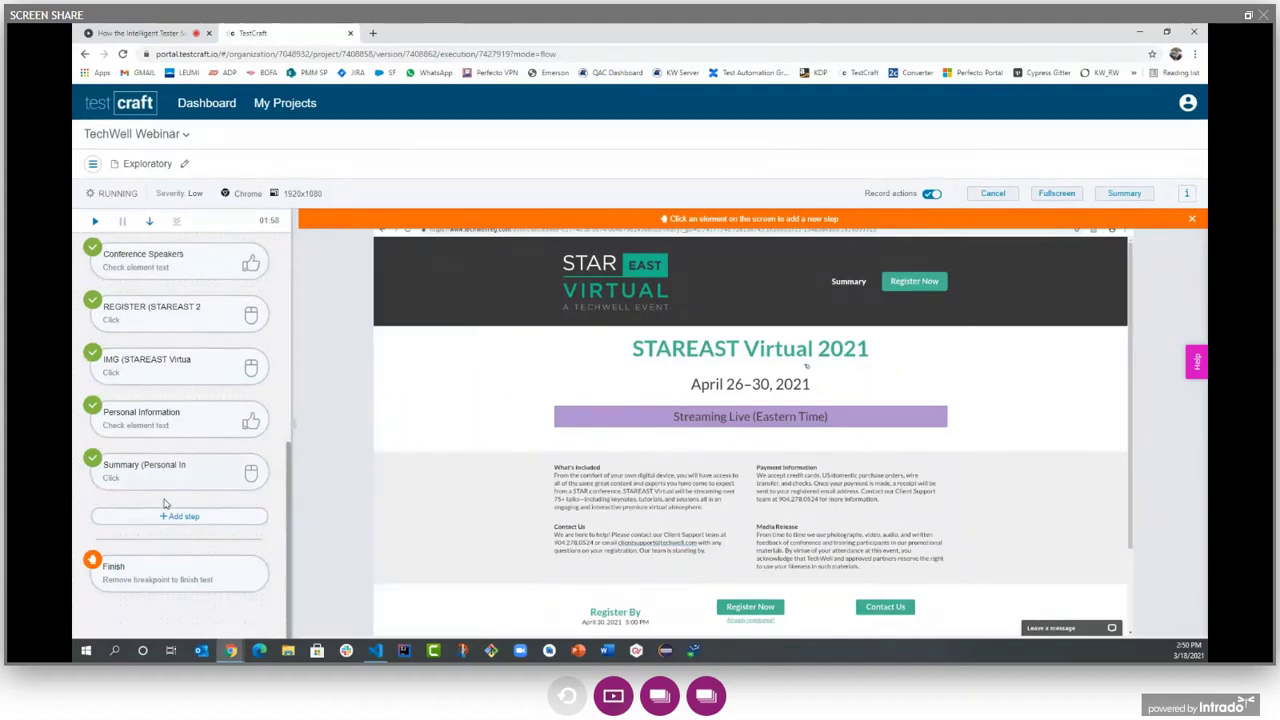
{"action": "left_click", "coordinate": [91, 561]}
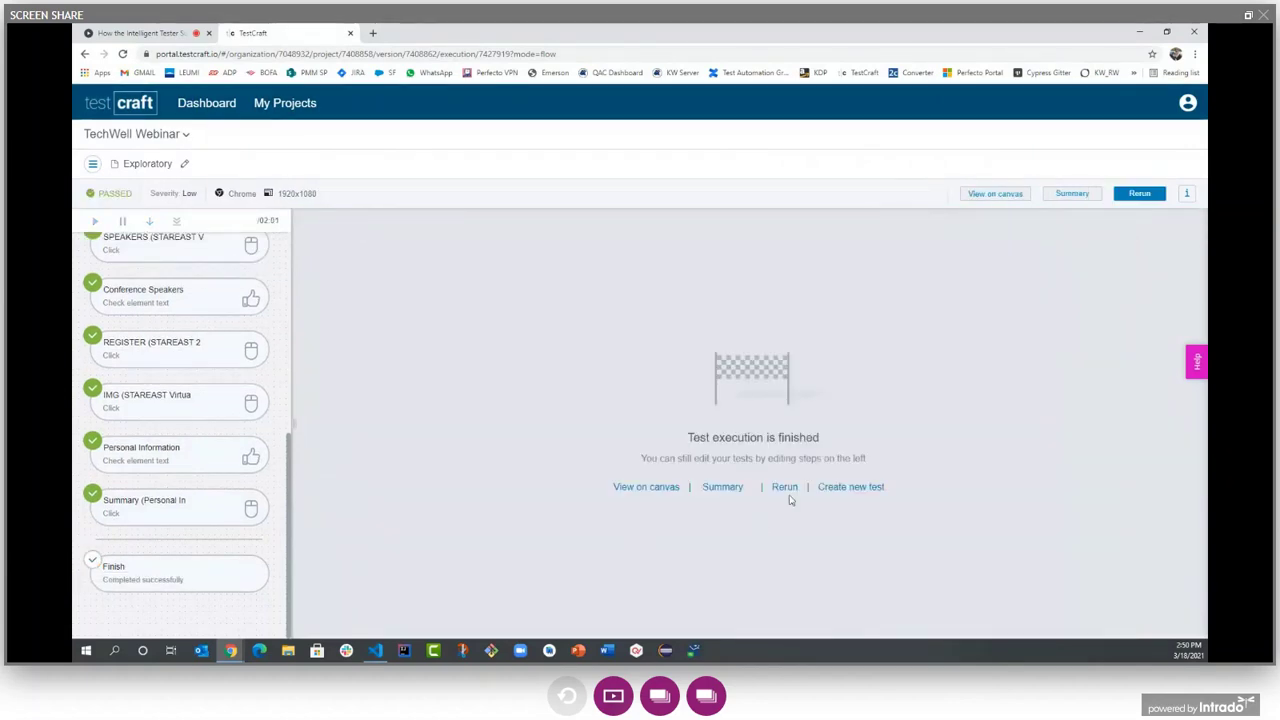
Check the finished run's summary and view the Exploratory test flow on the canvas
{"action": "left_click", "coordinate": [726, 489]}
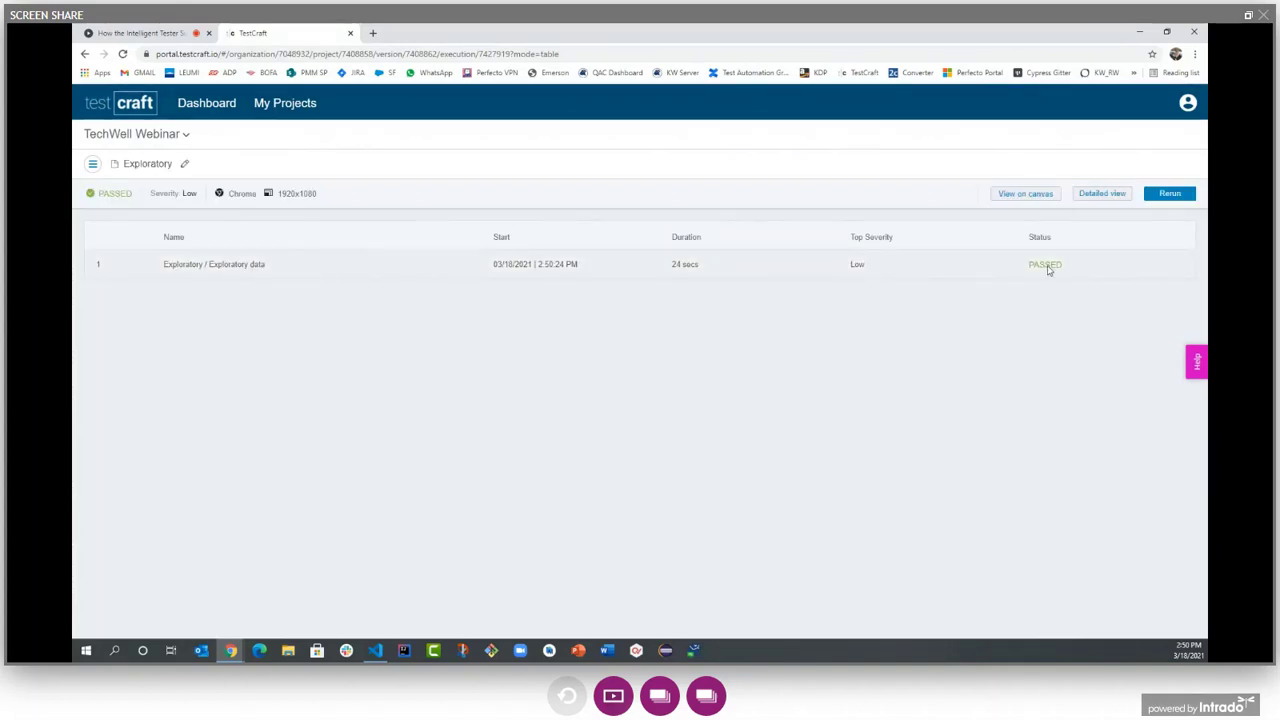
{"action": "left_click", "coordinate": [1027, 197]}
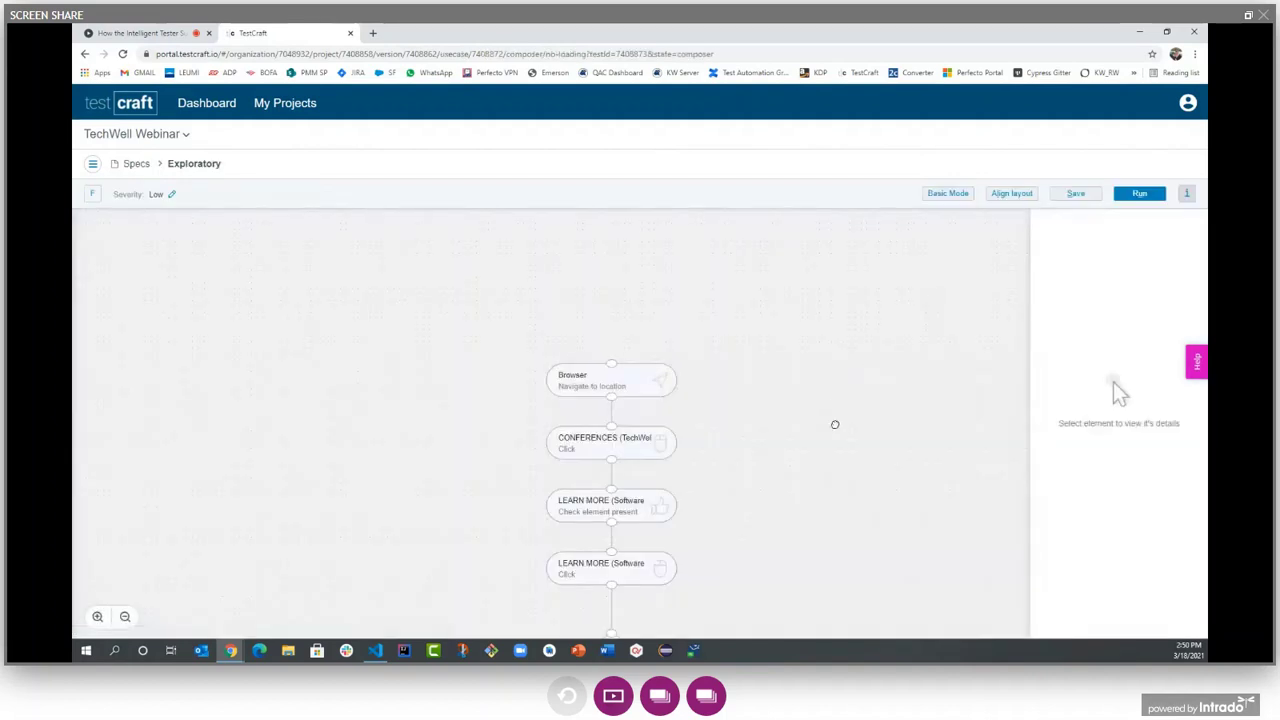
{"action": "scroll", "coordinate": [757, 457], "scroll_direction": "down", "scroll_amount": 2}
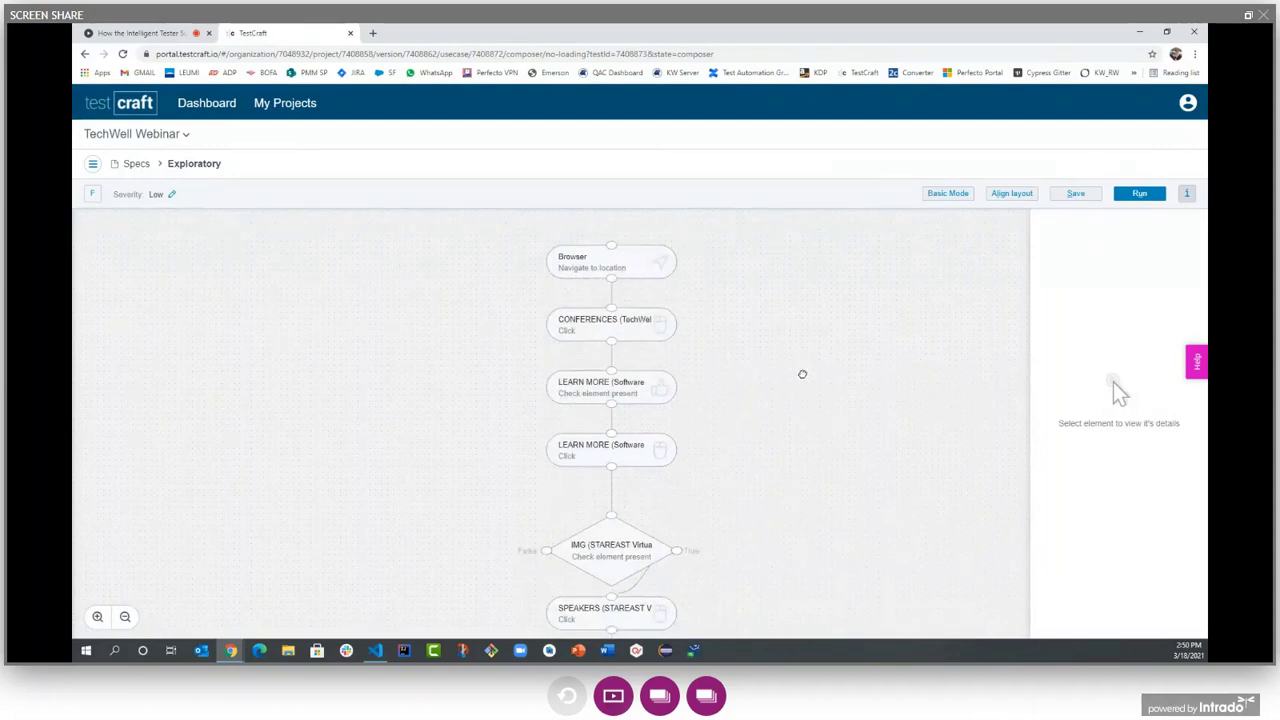
Examine the attribute list and weights distribution in the advanced element settings of the CONFERENCES step
{"action": "left_click", "coordinate": [641, 325]}
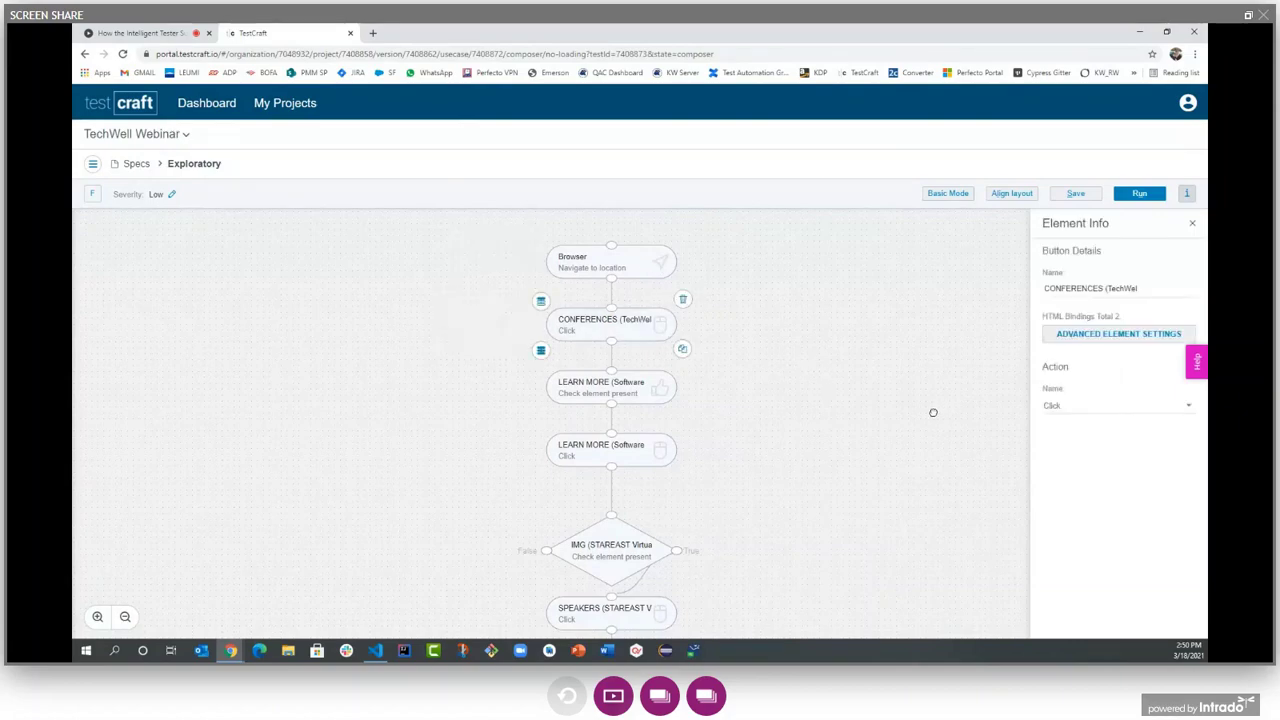
{"action": "left_click", "coordinate": [1126, 341]}
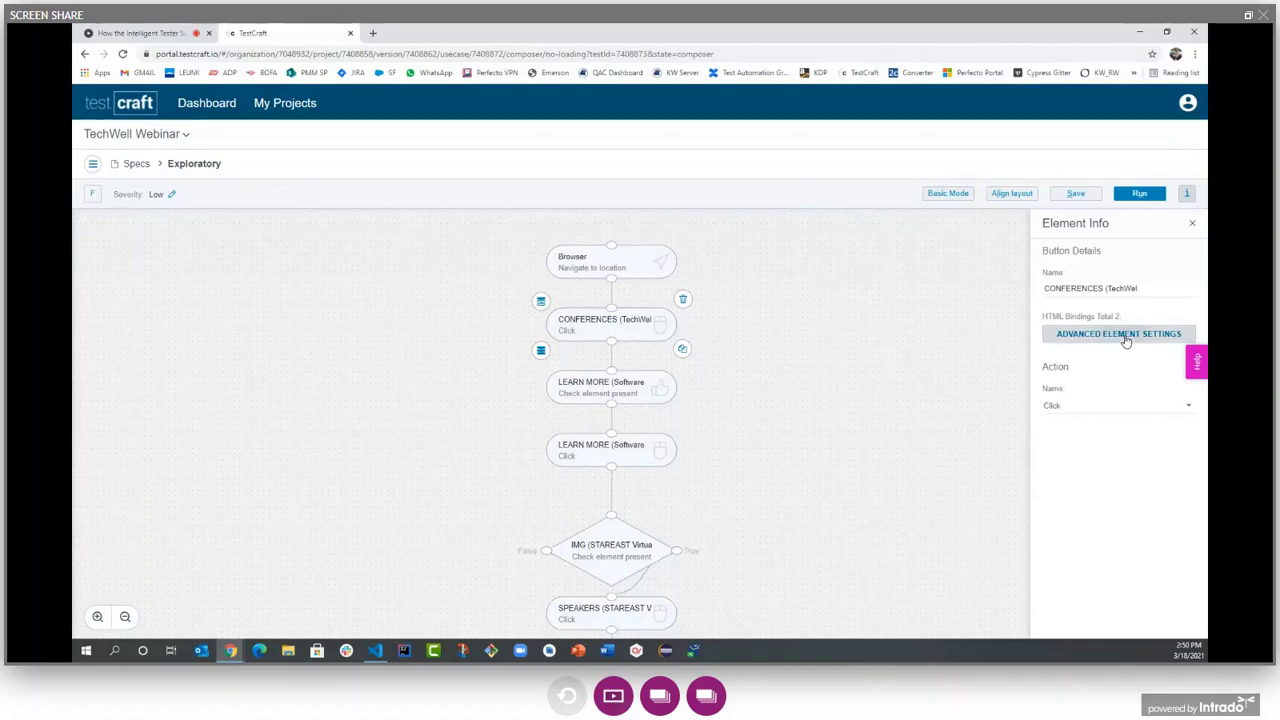
{"action": "left_click", "coordinate": [481, 215]}
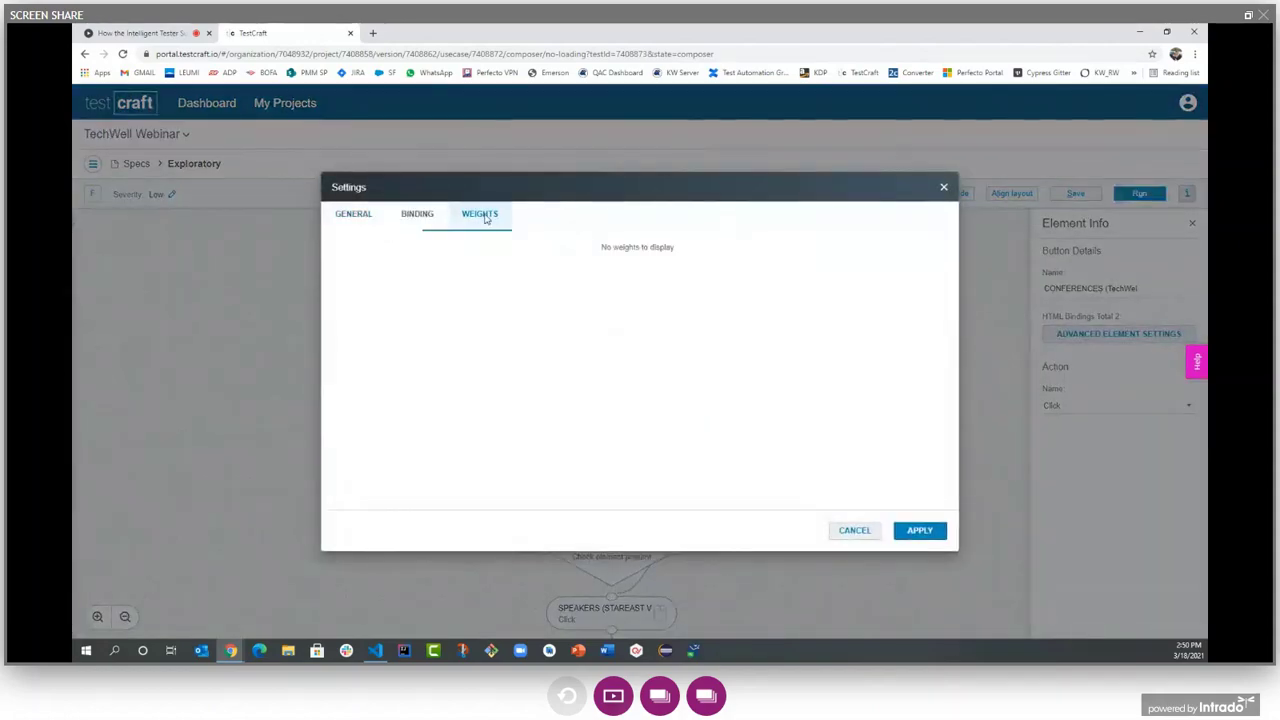
{"action": "left_click_drag", "start_coordinate": [563, 203], "coordinate": [490, 258]}
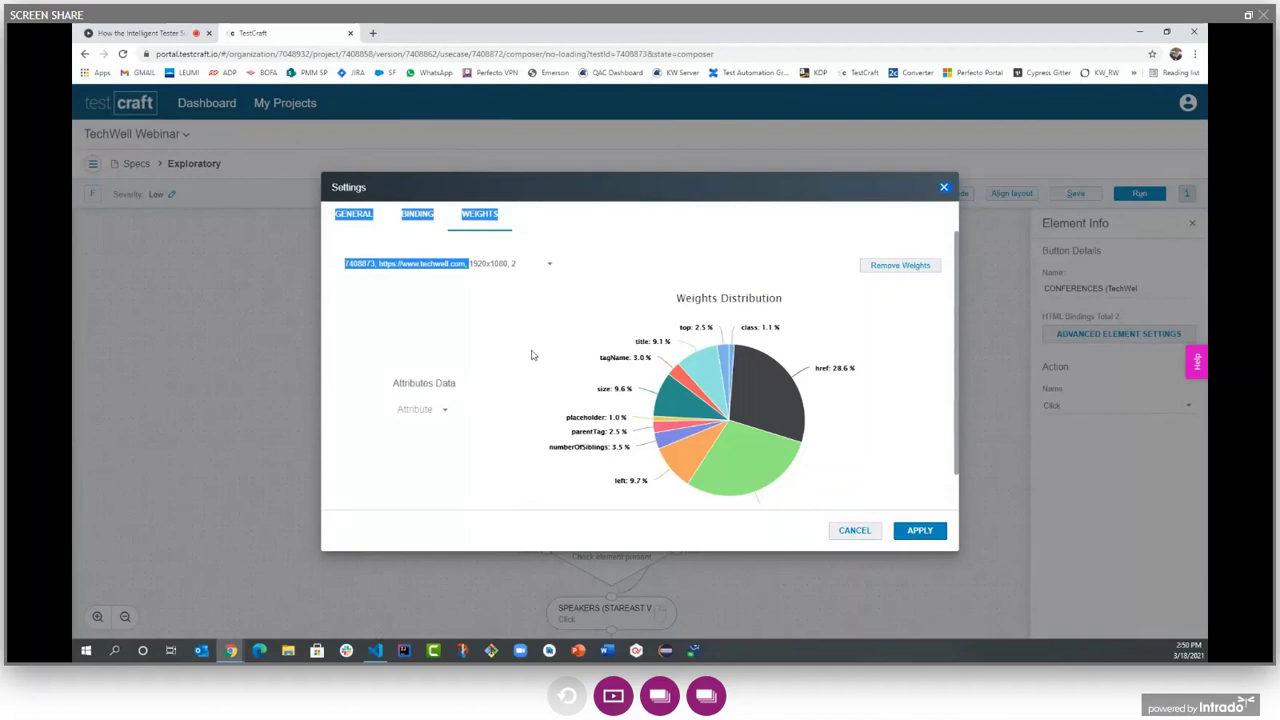
{"action": "left_click", "coordinate": [442, 418]}
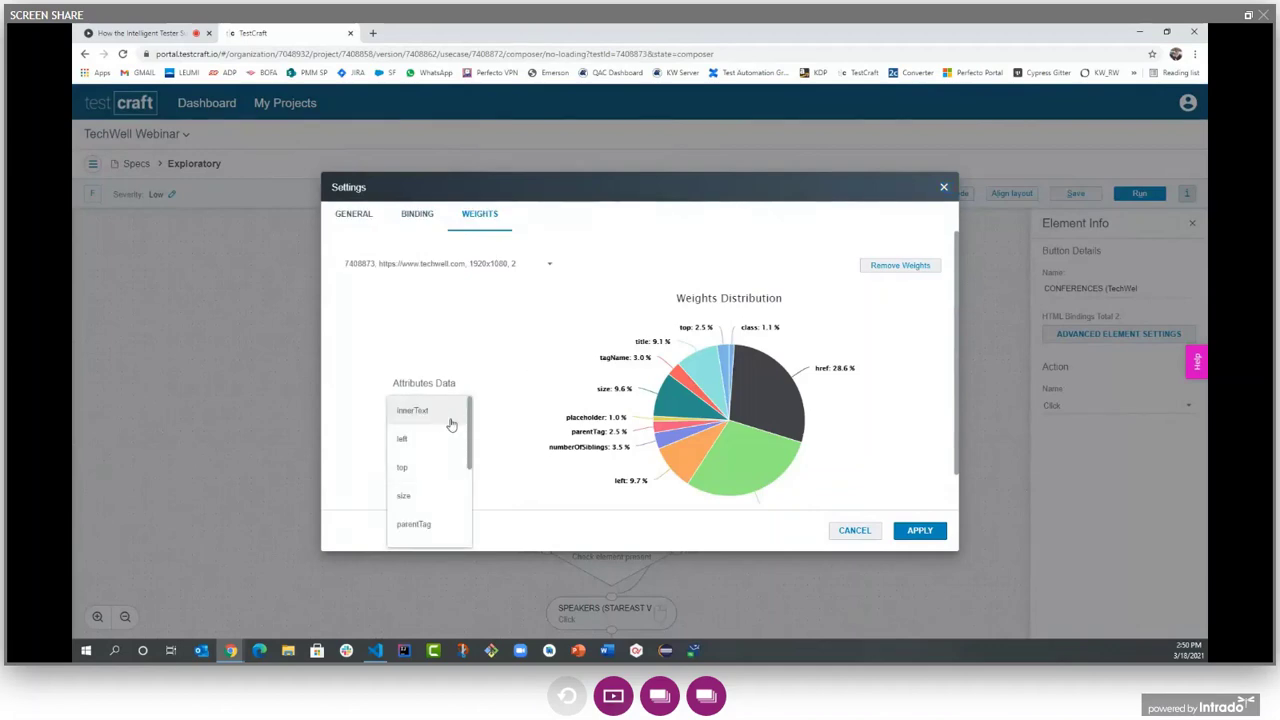
{"action": "left_click", "coordinate": [514, 398]}
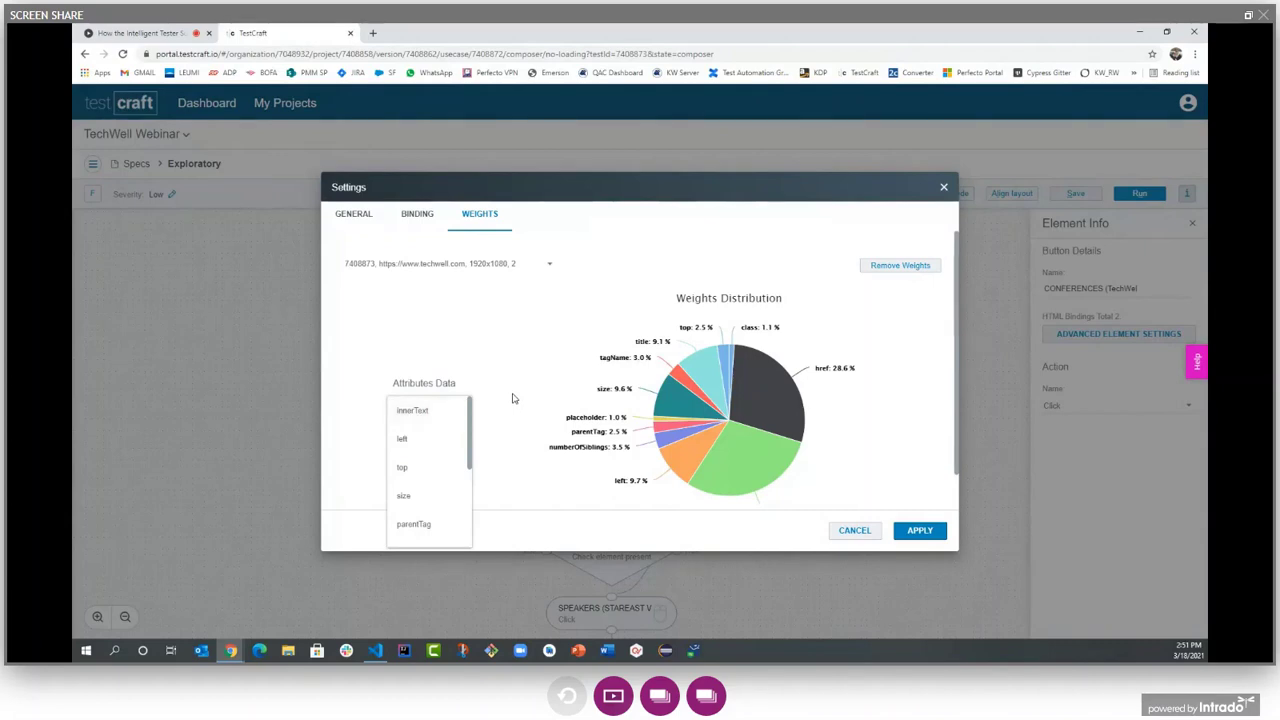
{"action": "mouse_move", "coordinate": [749, 478]}
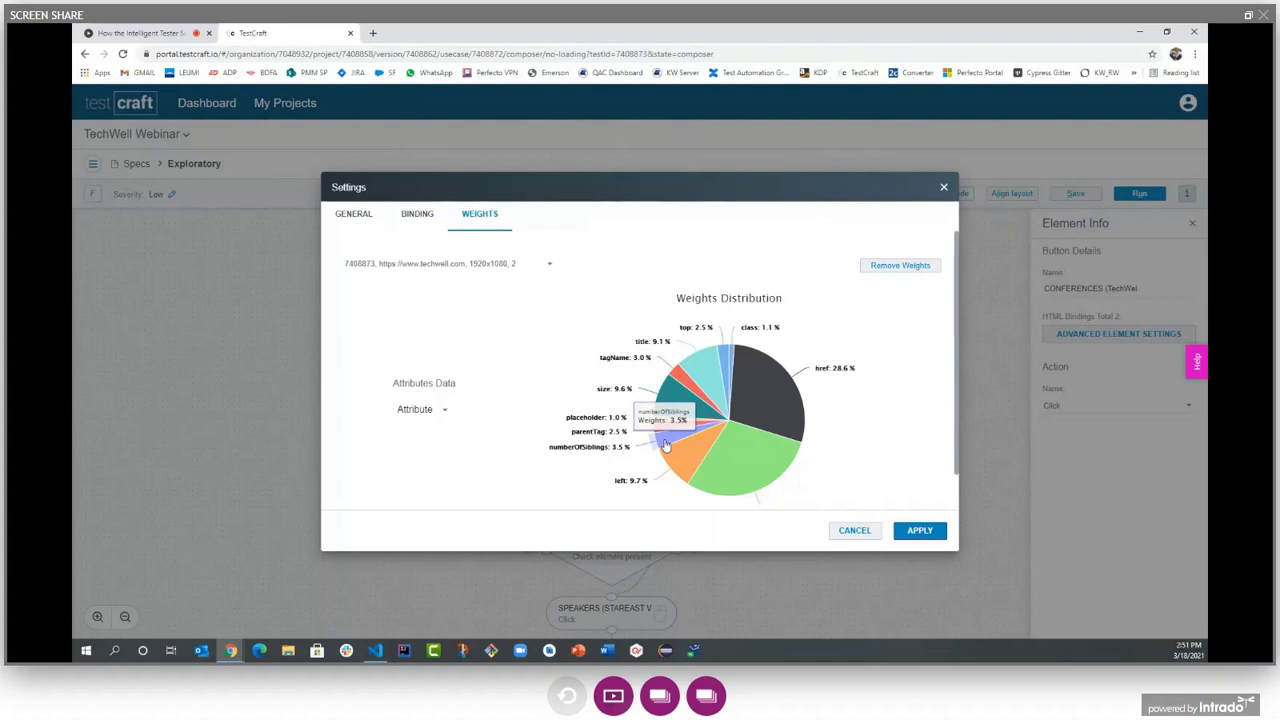
{"action": "left_click", "coordinate": [853, 531]}
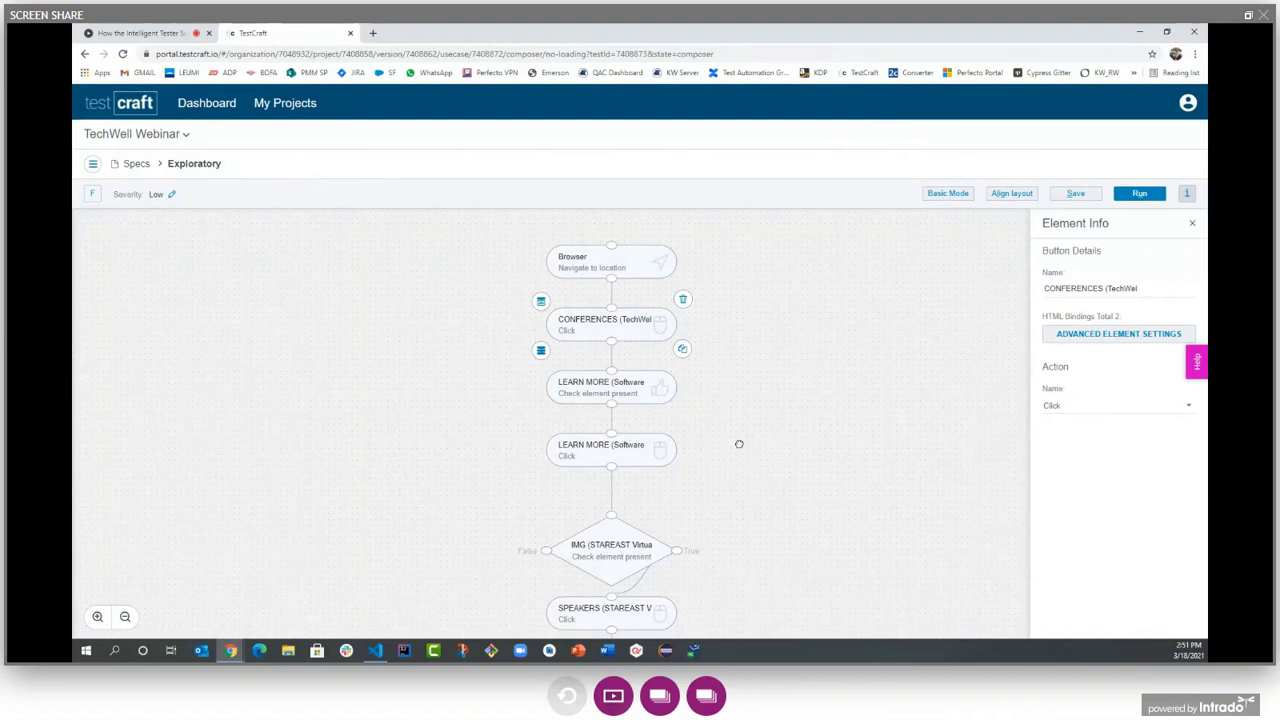
Look through the remaining flow steps and the actions available for the CONFERENCES element
{"action": "scroll", "coordinate": [682, 405], "scroll_direction": "down", "scroll_amount": 1}
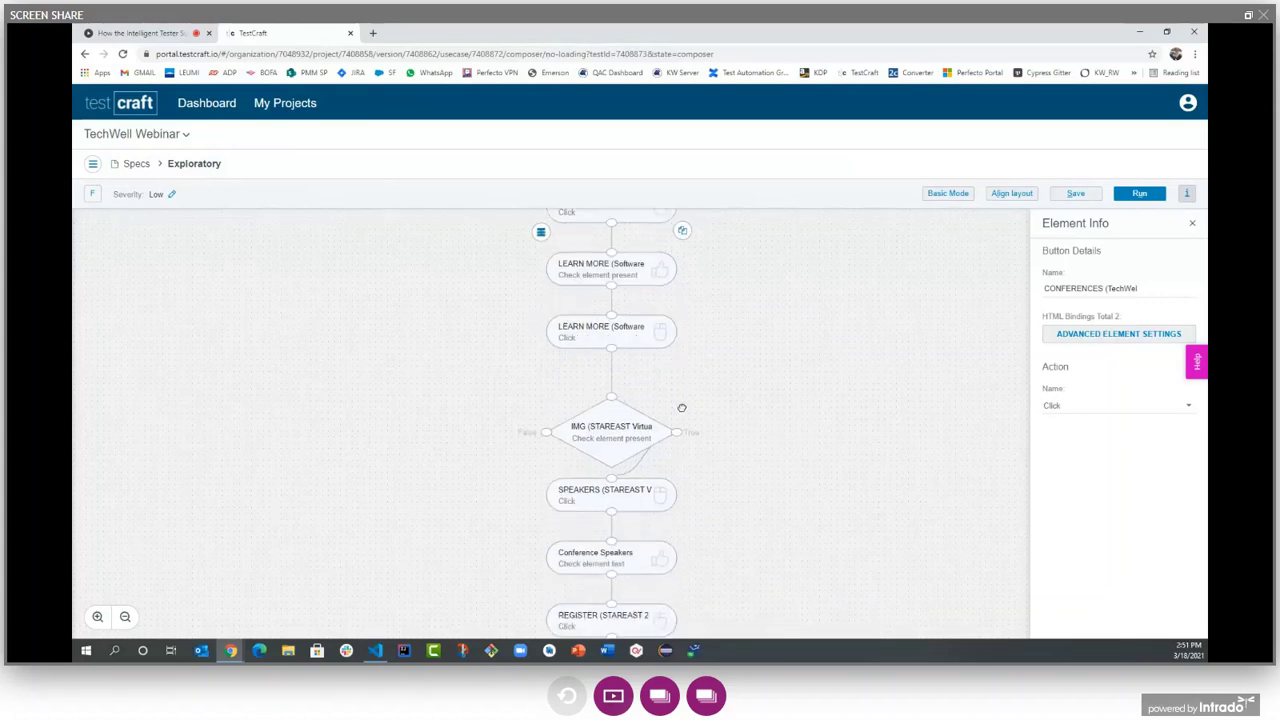
{"action": "scroll", "coordinate": [721, 452], "scroll_direction": "down", "scroll_amount": 1}
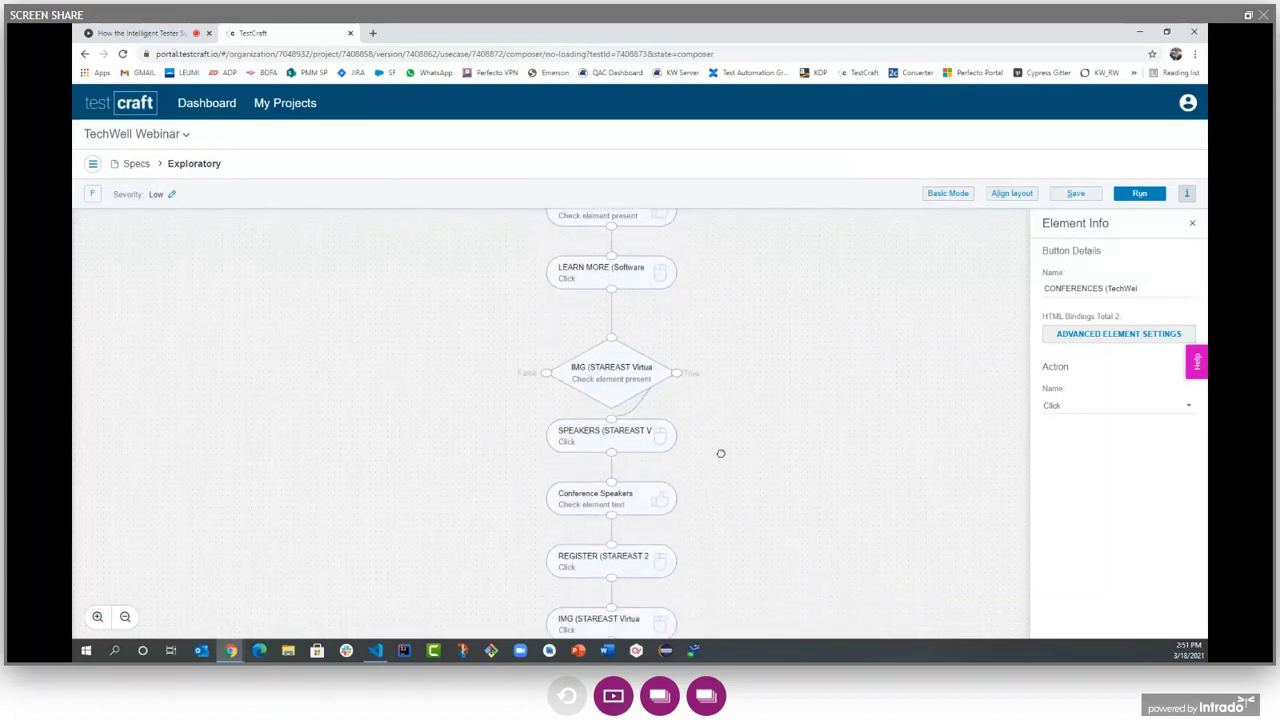
{"action": "left_click", "coordinate": [1076, 408]}
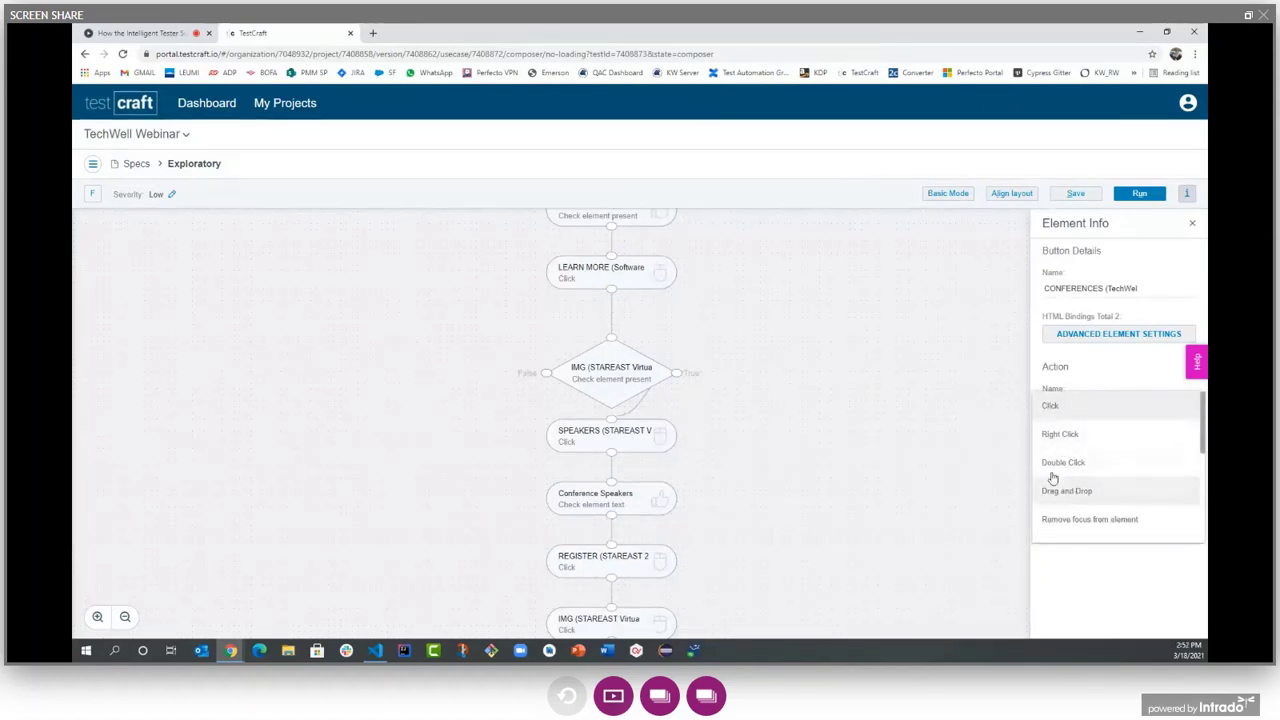
{"action": "left_click", "coordinate": [990, 455]}
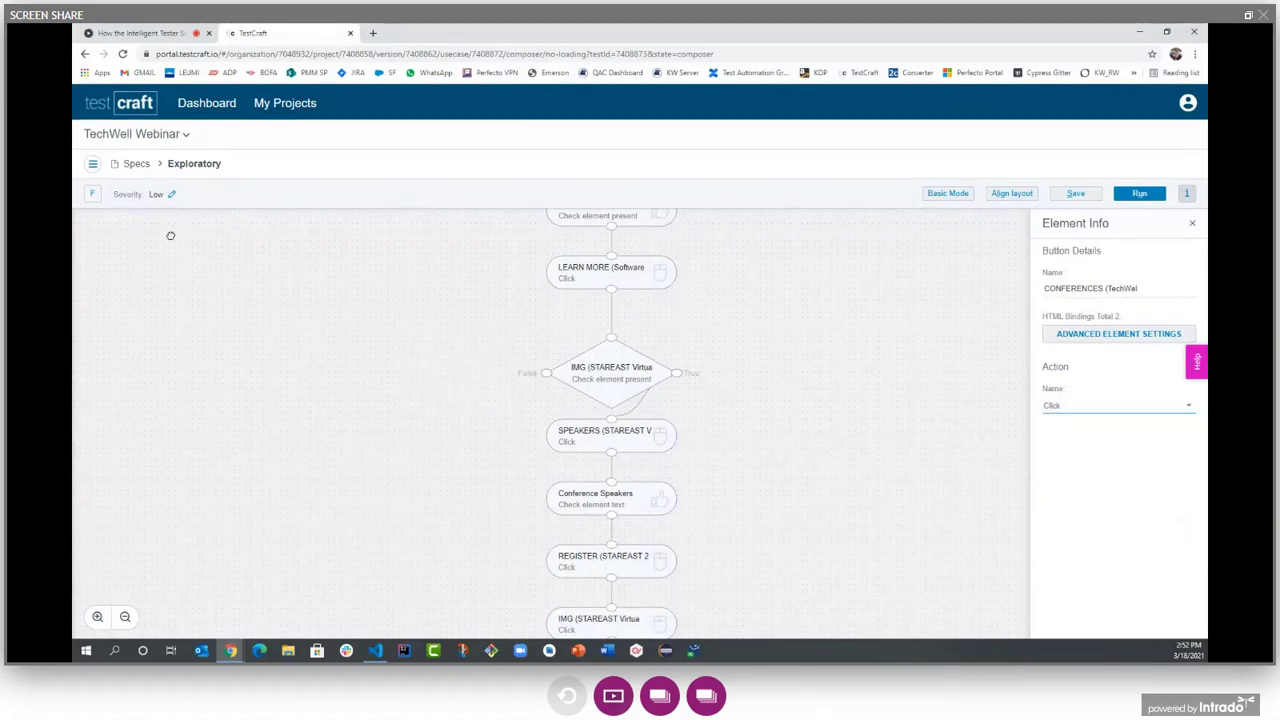
View the list of test executions for the TechWell Webinar project
{"action": "left_click", "coordinate": [92, 163]}
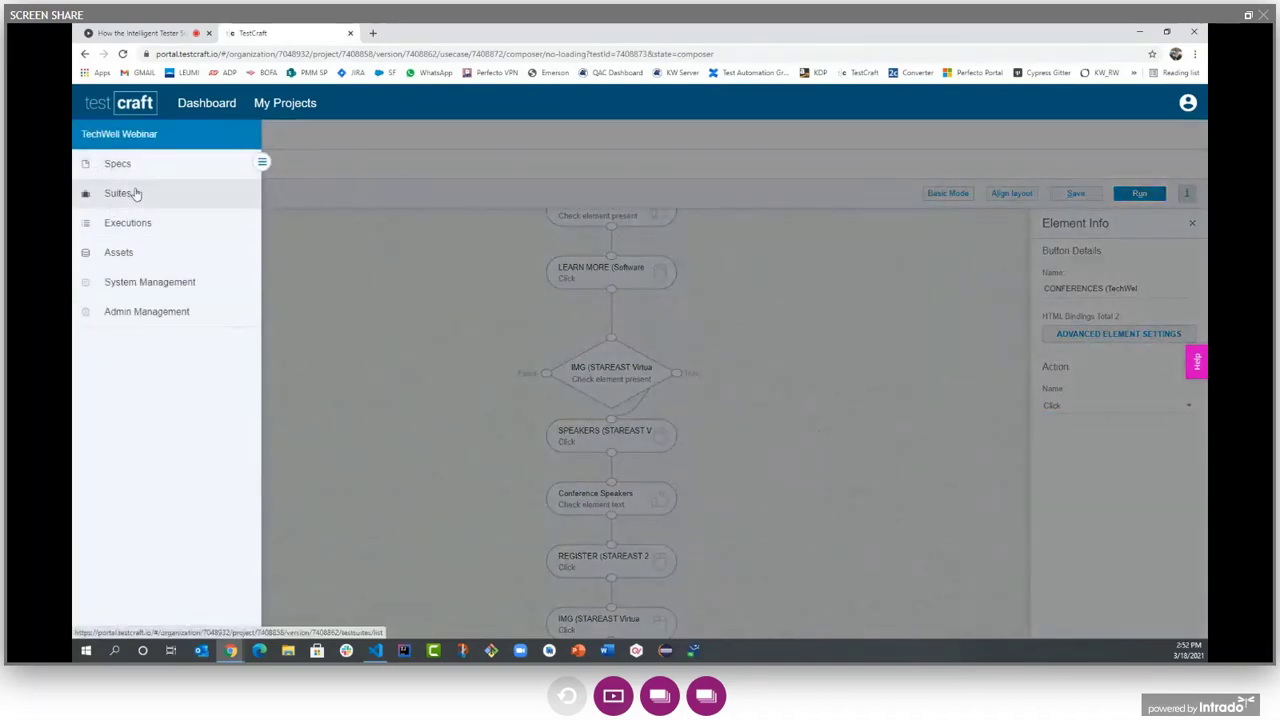
{"action": "left_click", "coordinate": [132, 222]}
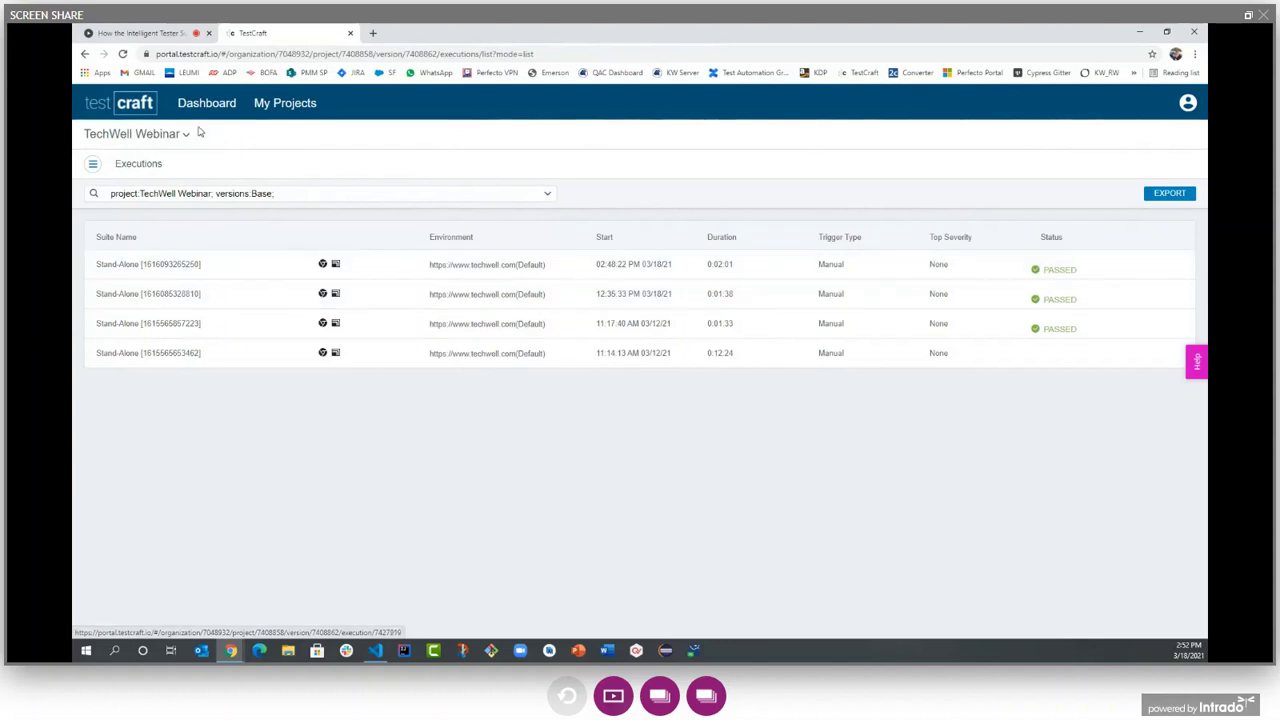
{"action": "left_click", "coordinate": [113, 136]}
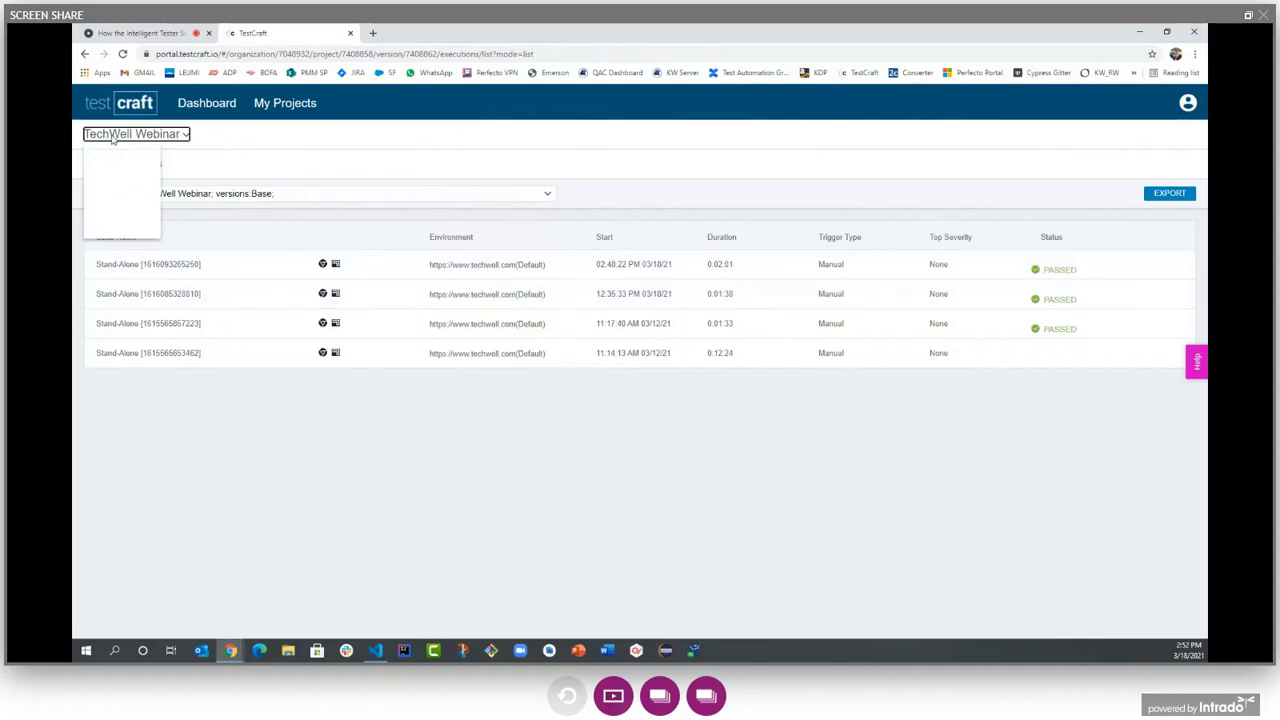
{"action": "left_click", "coordinate": [223, 153]}
Reopen the Exploratory spec from the project's specs
{"action": "left_click", "coordinate": [93, 165]}
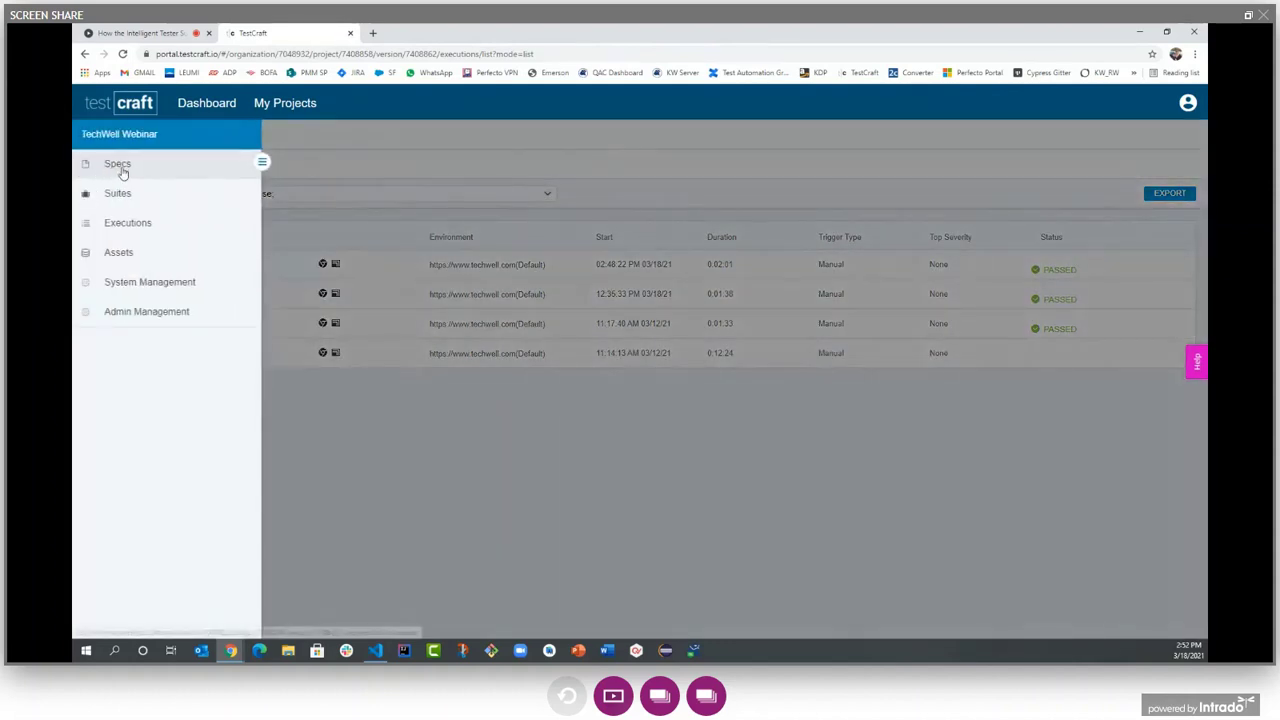
{"action": "left_click", "coordinate": [118, 168]}
{"action": "left_click", "coordinate": [128, 264]}
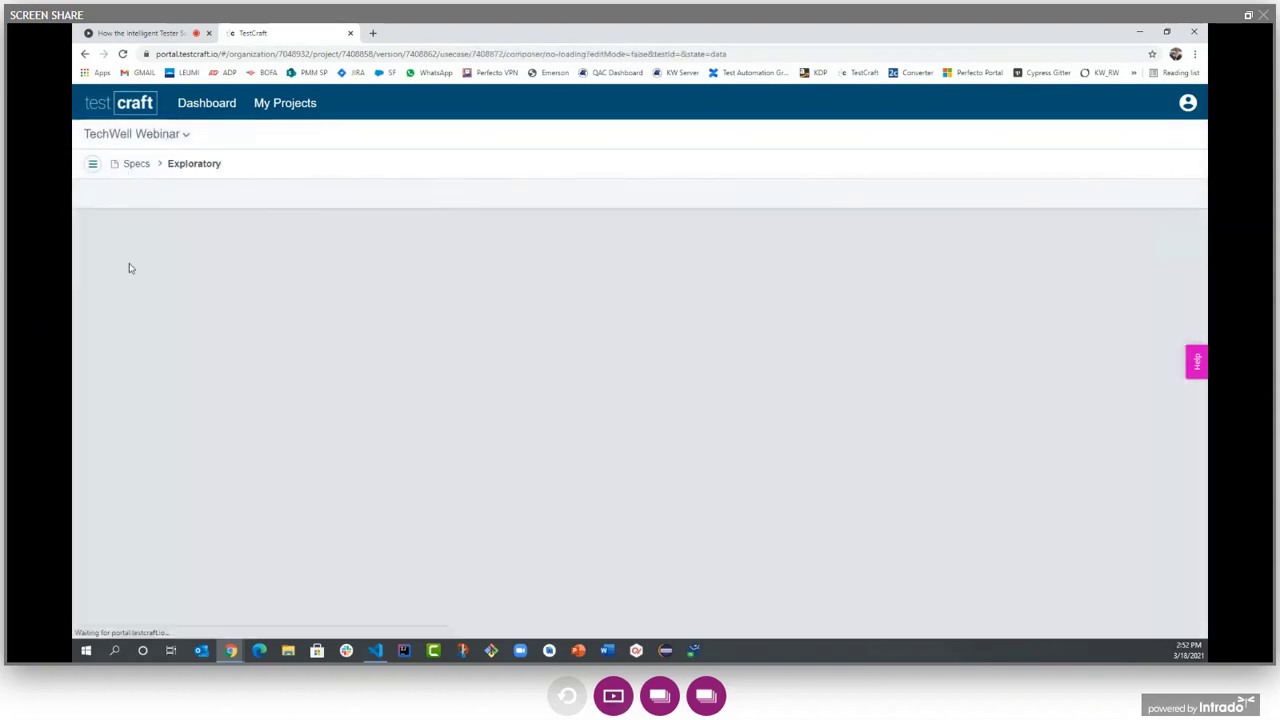
Create a platform set named My platform set in the project's assets, containing desktop Firefox at 1280 x 800
{"action": "left_click", "coordinate": [93, 165]}
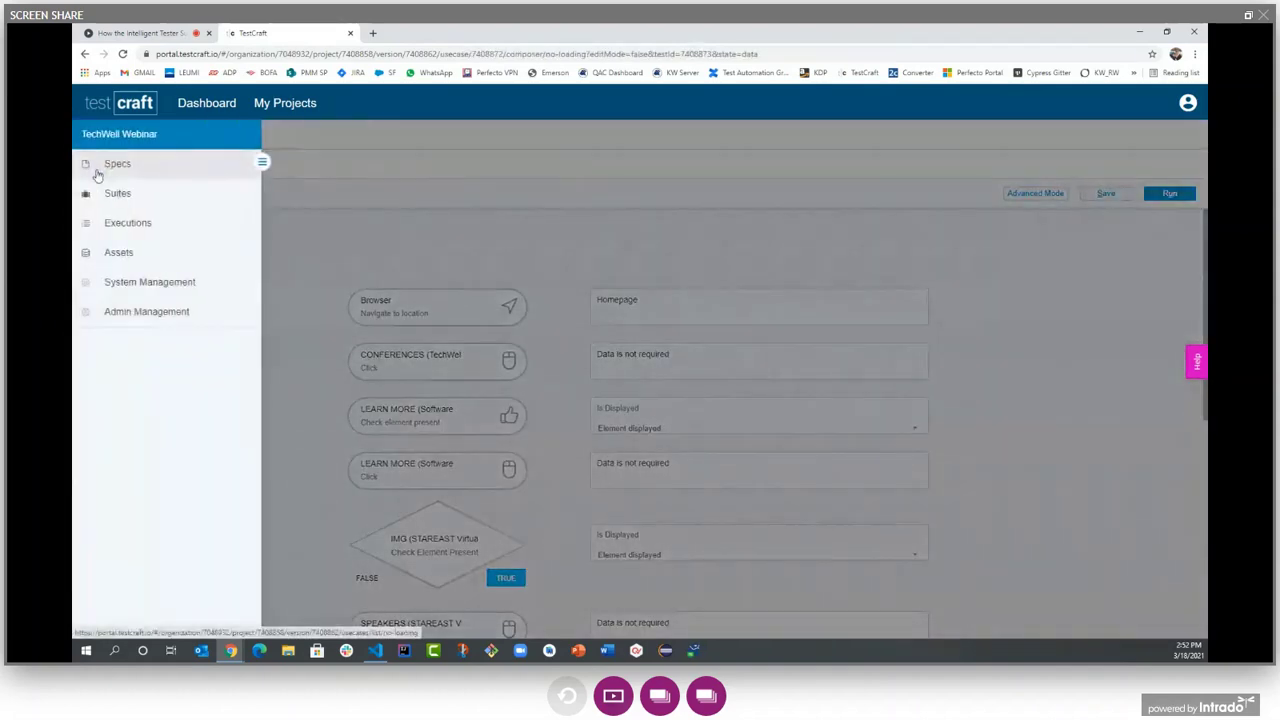
{"action": "left_click", "coordinate": [120, 254]}
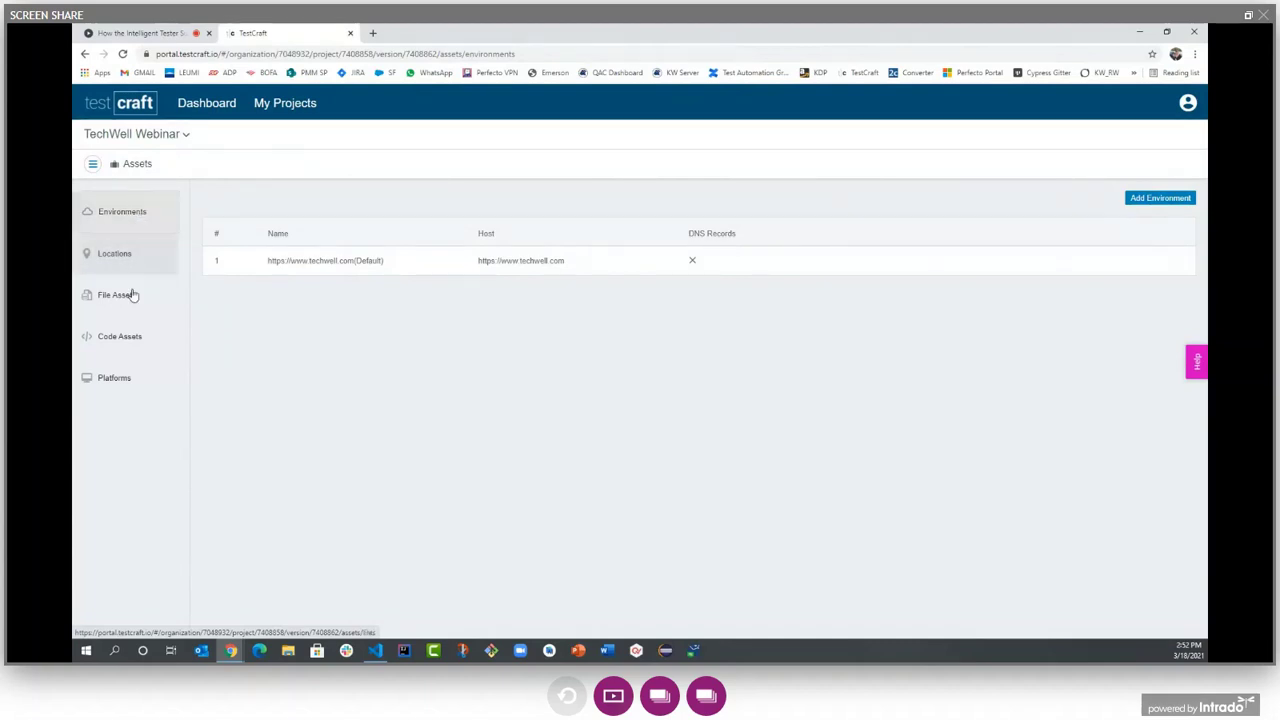
{"action": "left_click", "coordinate": [117, 381]}
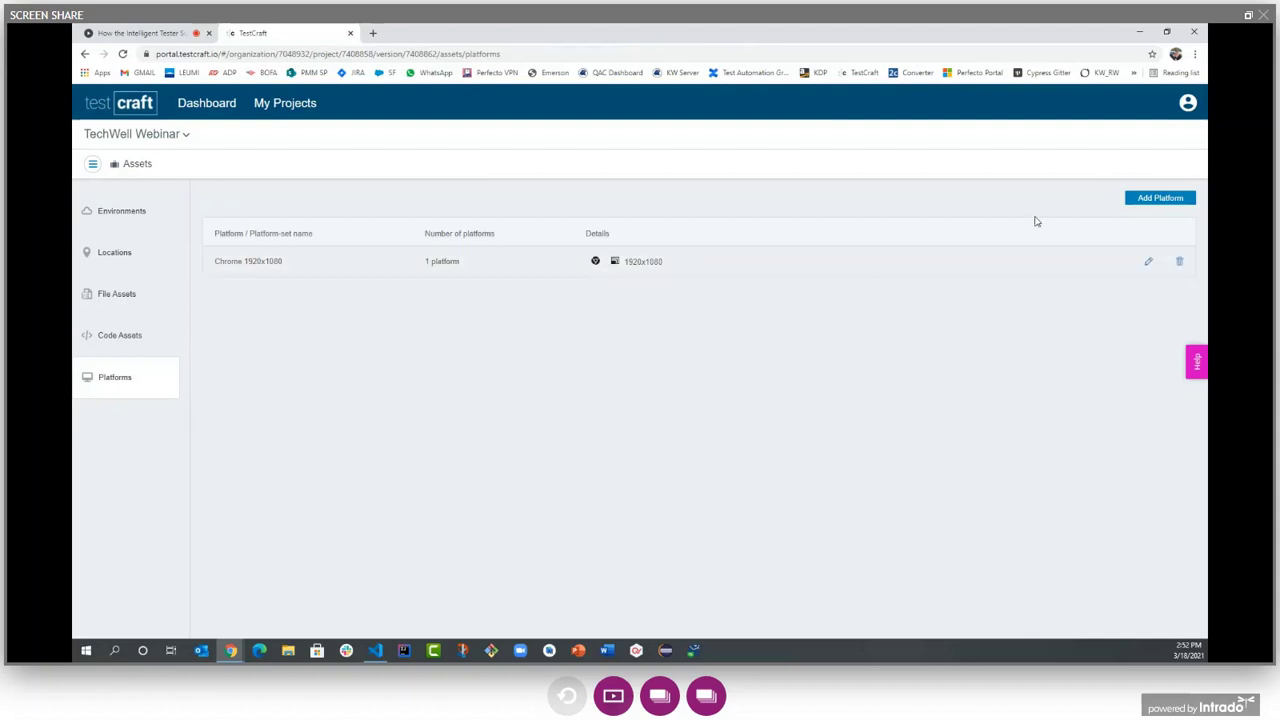
{"action": "left_click", "coordinate": [1171, 200]}
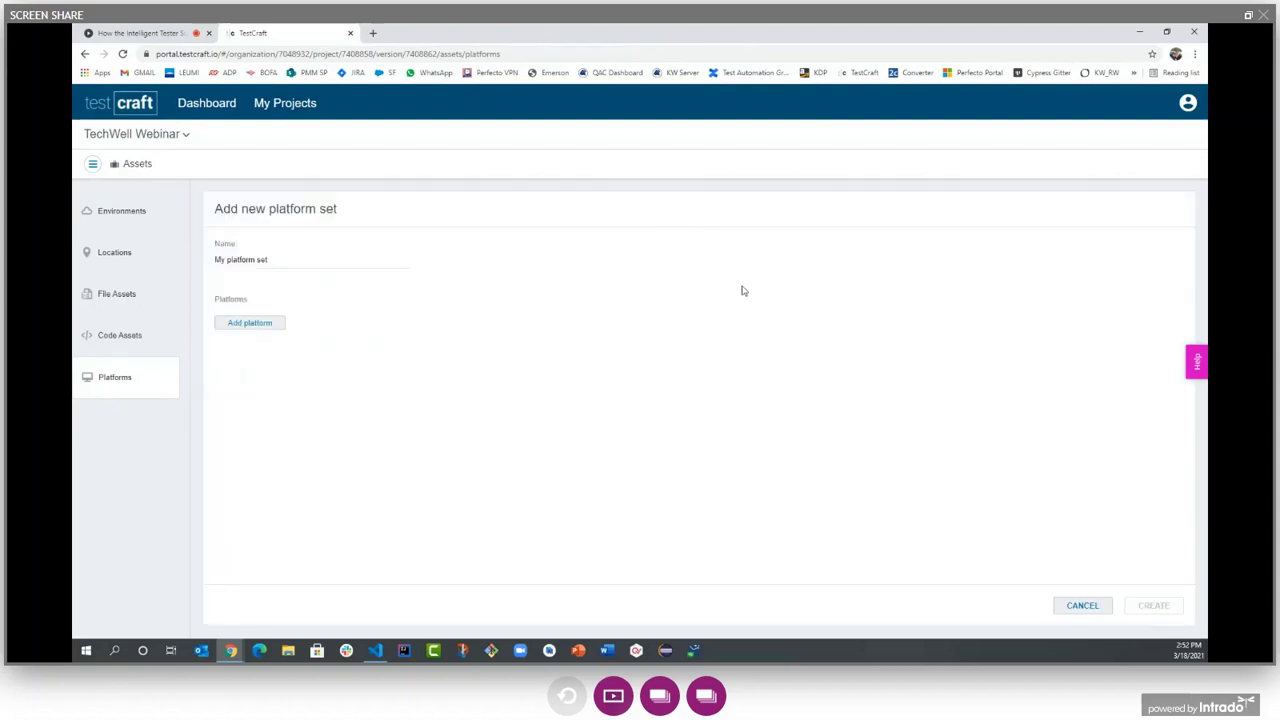
{"action": "left_click", "coordinate": [268, 326]}
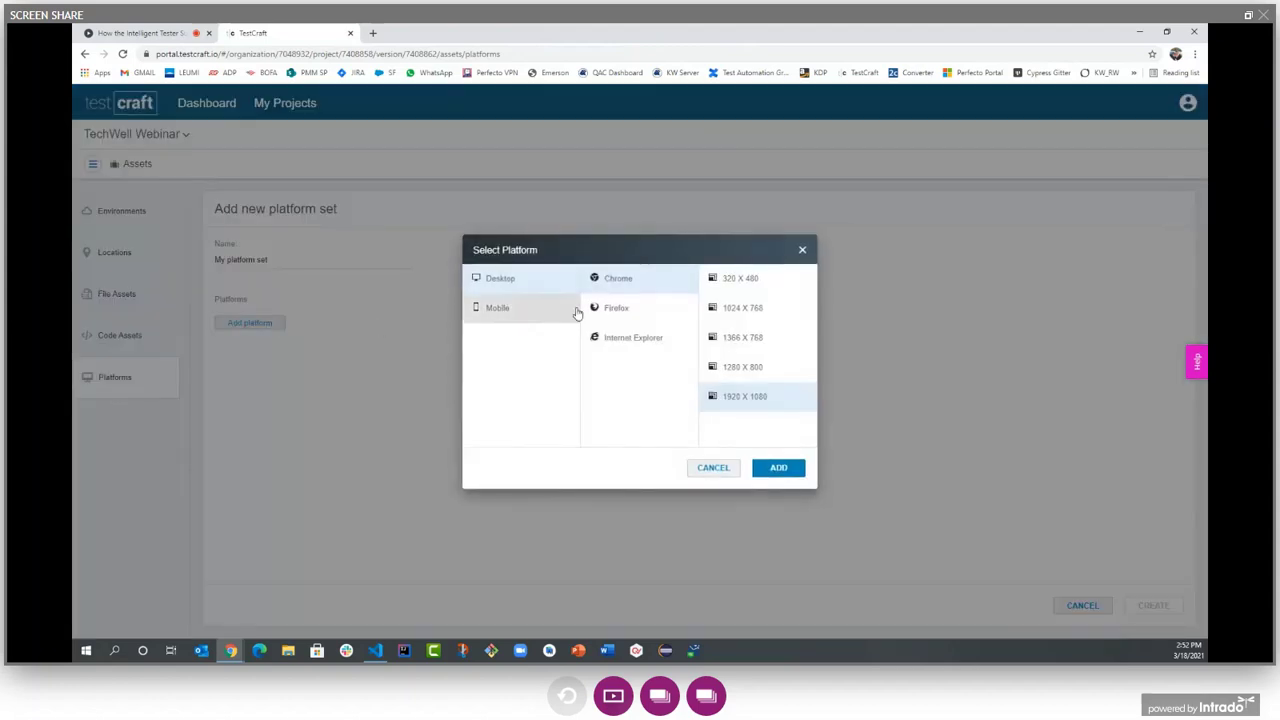
{"action": "left_click", "coordinate": [614, 309]}
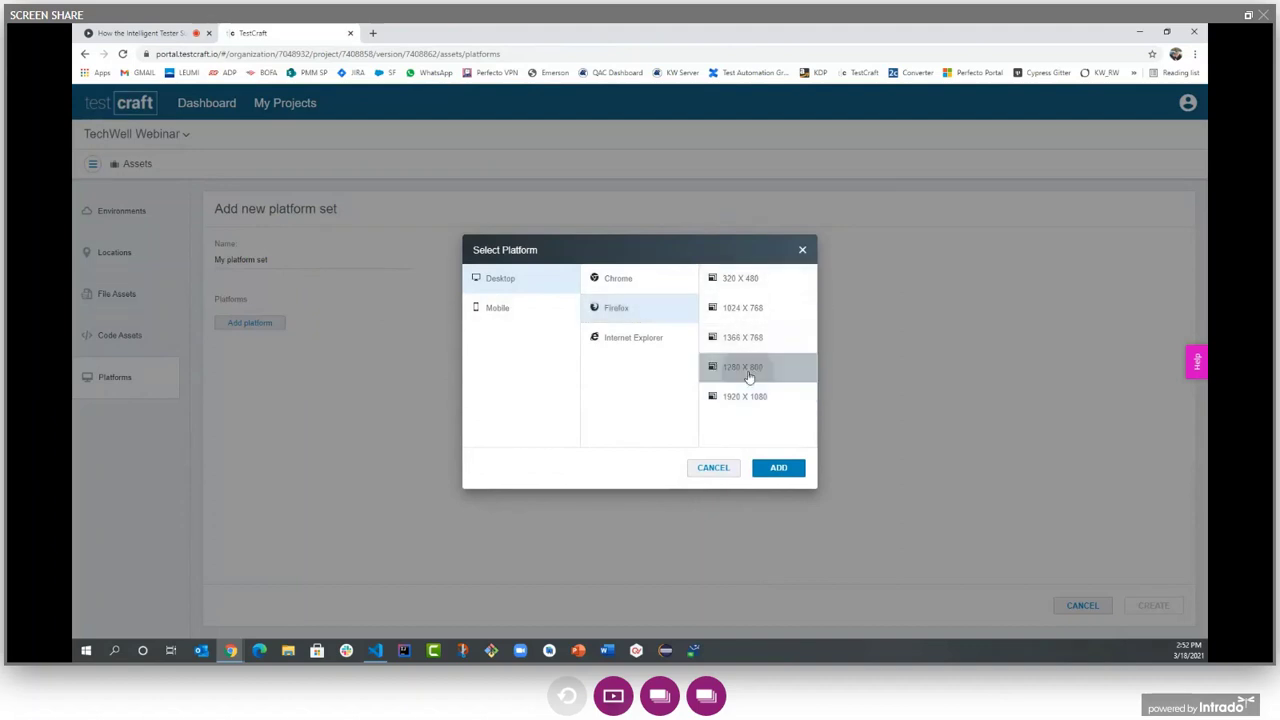
{"action": "left_click", "coordinate": [750, 368]}
{"action": "left_click", "coordinate": [778, 467]}
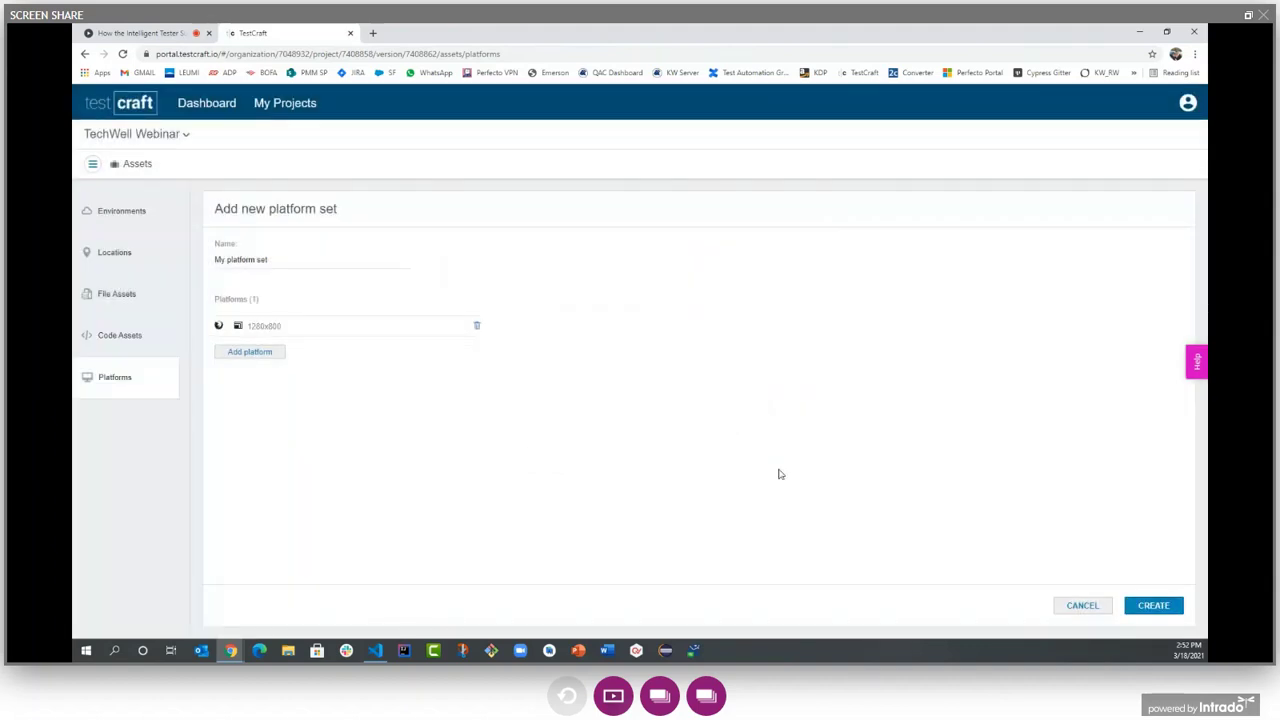
{"action": "left_click", "coordinate": [1155, 606]}
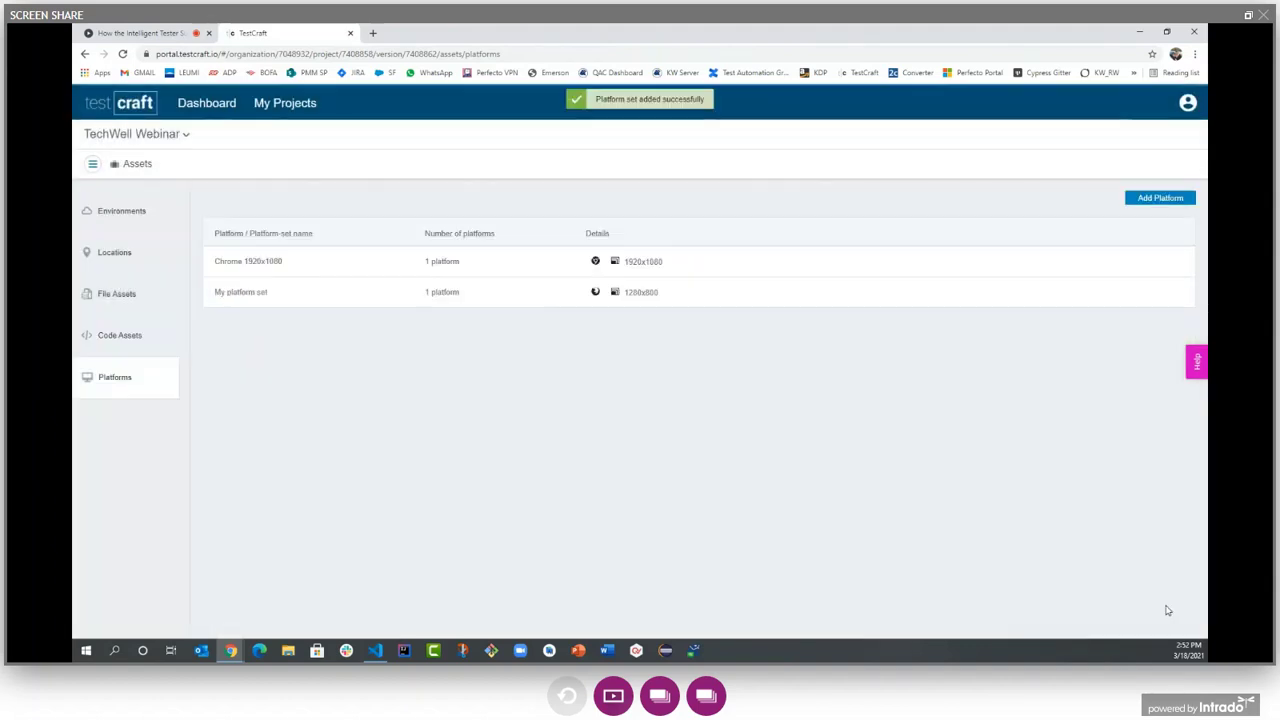